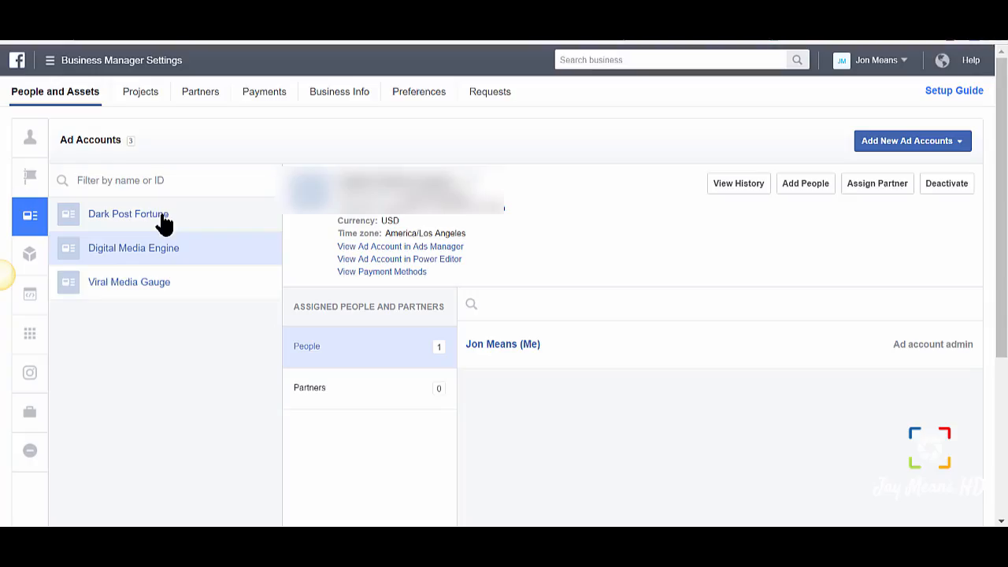
- View the payment methods for the Viral Media Gauge ad account
left_click(151, 285)
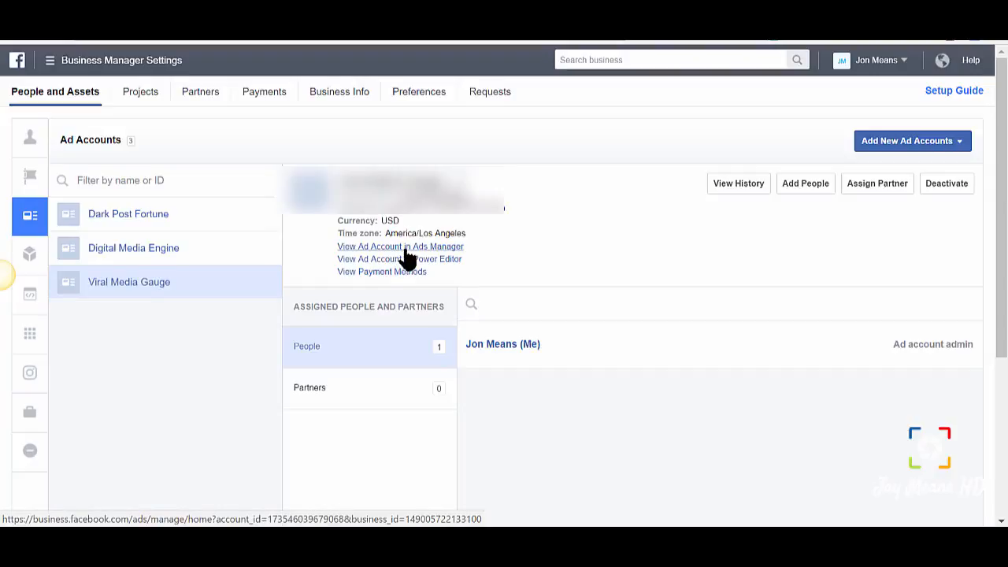
left_click(364, 274)
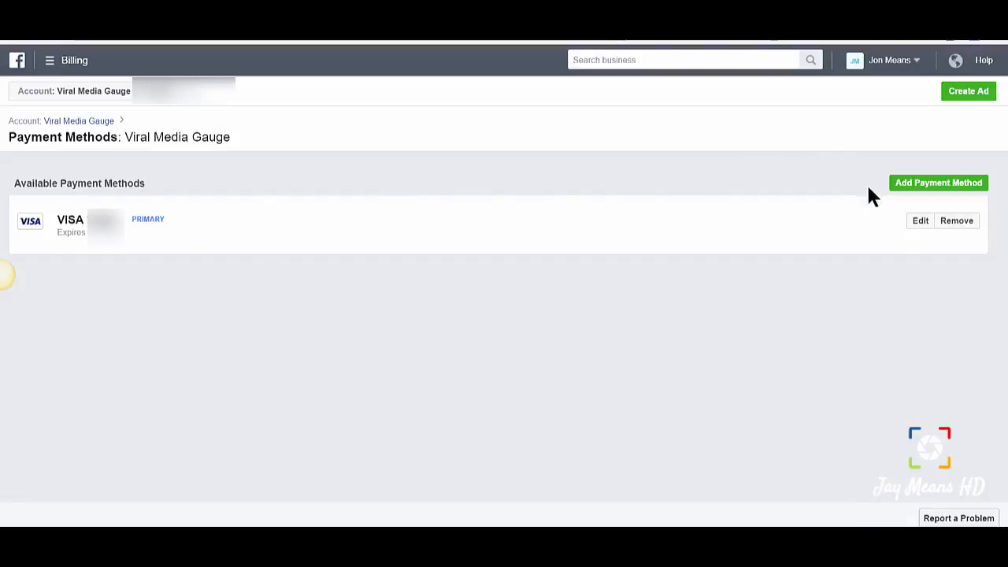
- Review Viral Media Gauge's Billing & Payment Methods overview, then go back to Ad Accounts settings
left_click(71, 61)
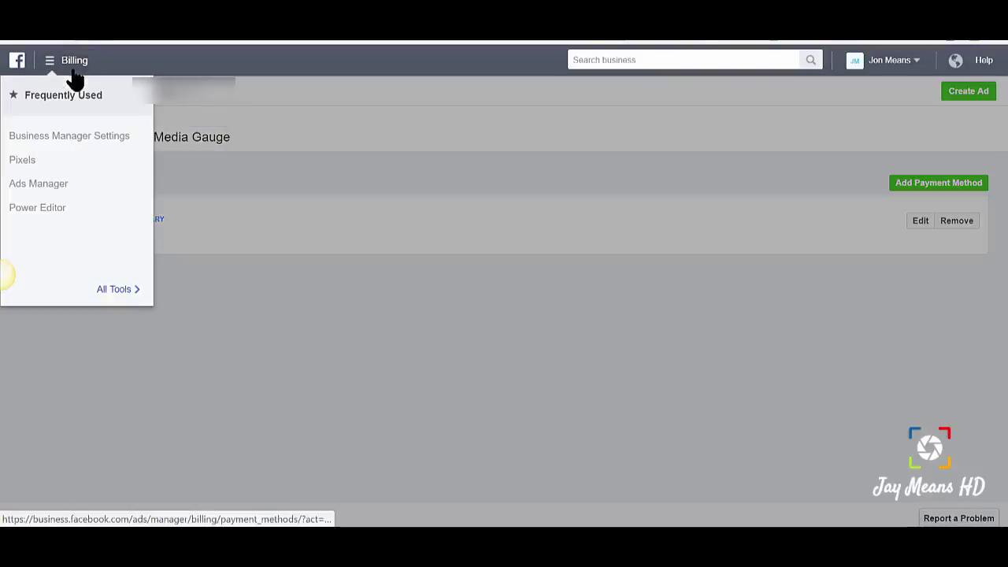
left_click(114, 289)
left_click(814, 160)
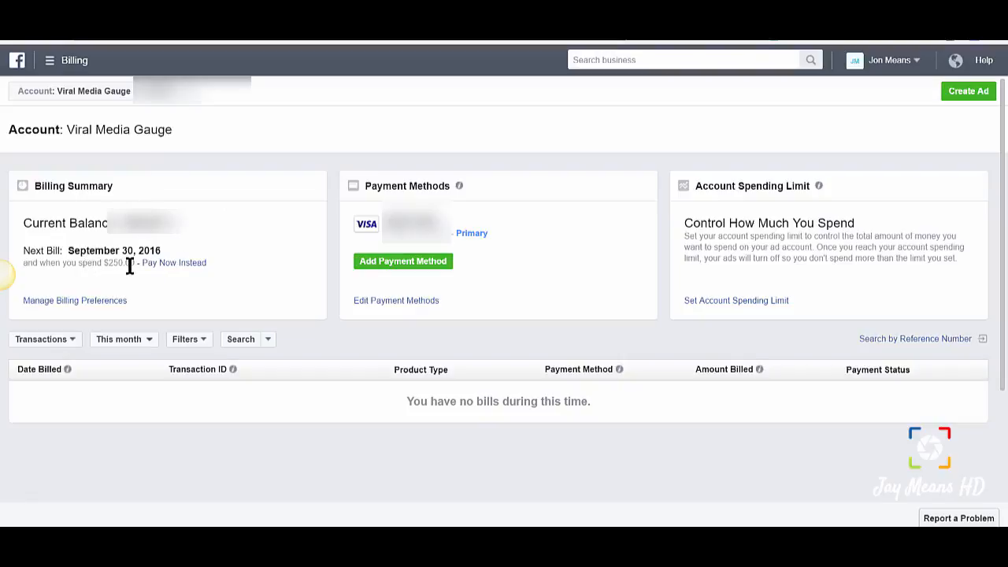
right_click(118, 152)
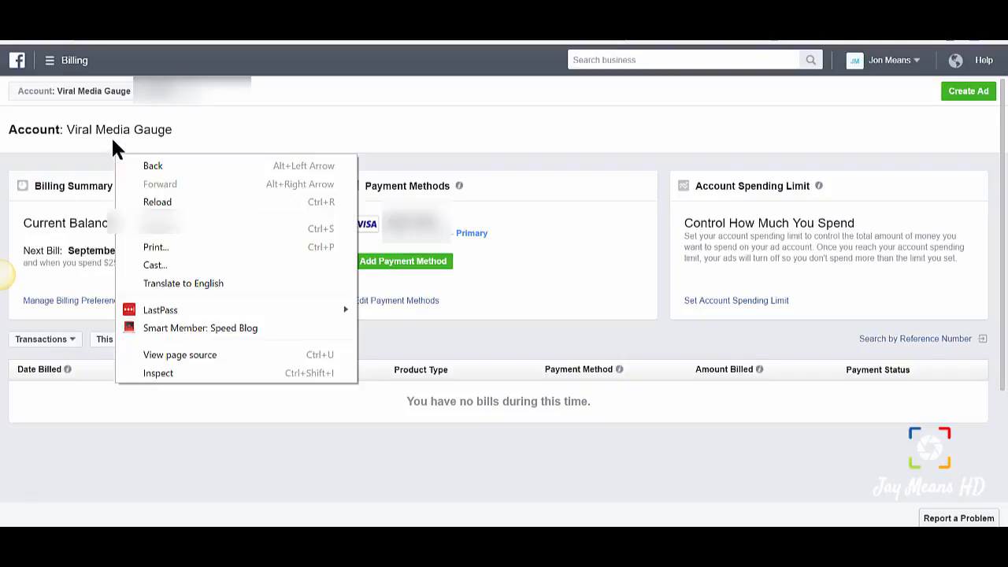
left_click(146, 164)
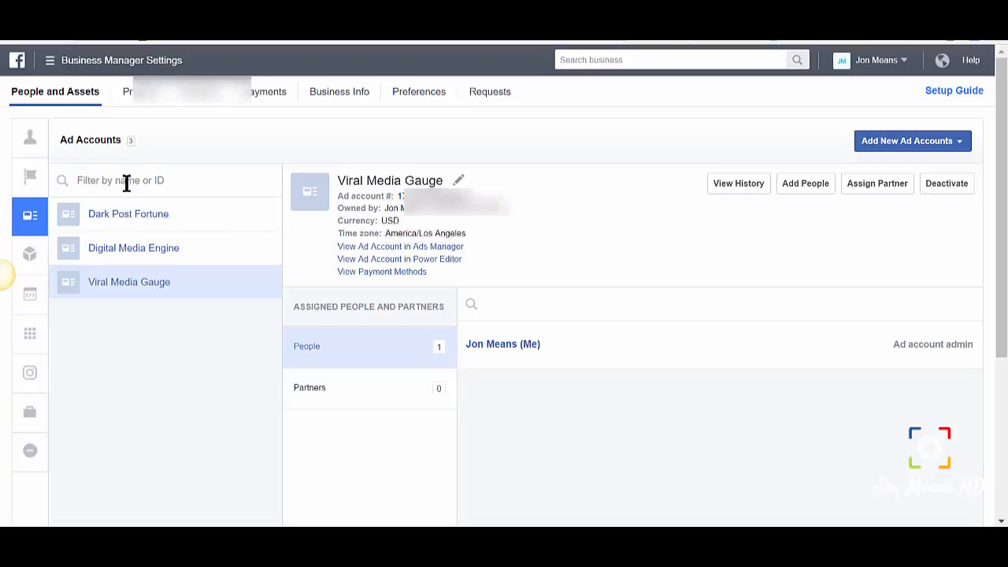
- View Digital Media Engine's billing page and check its next bill details
left_click(134, 248)
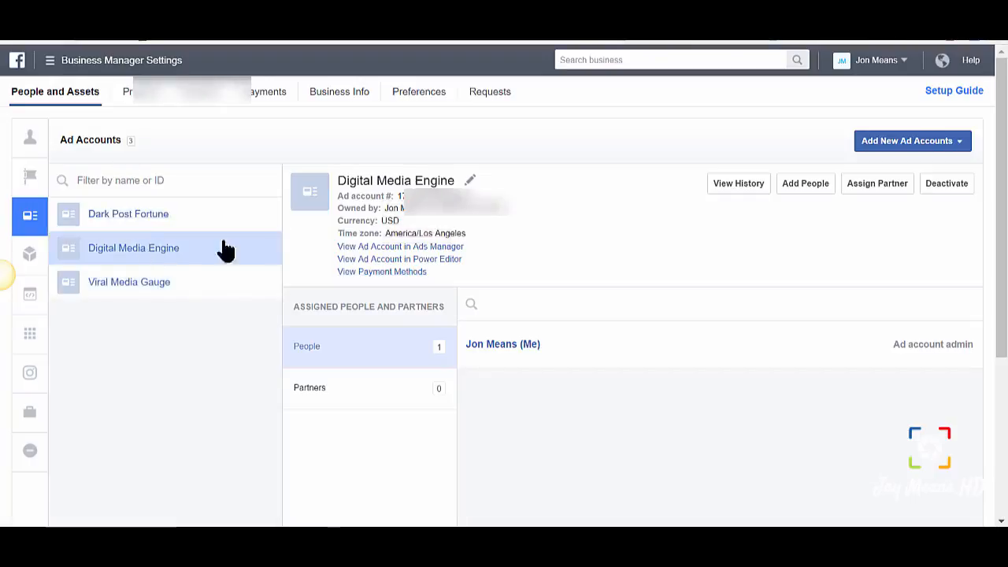
left_click(382, 270)
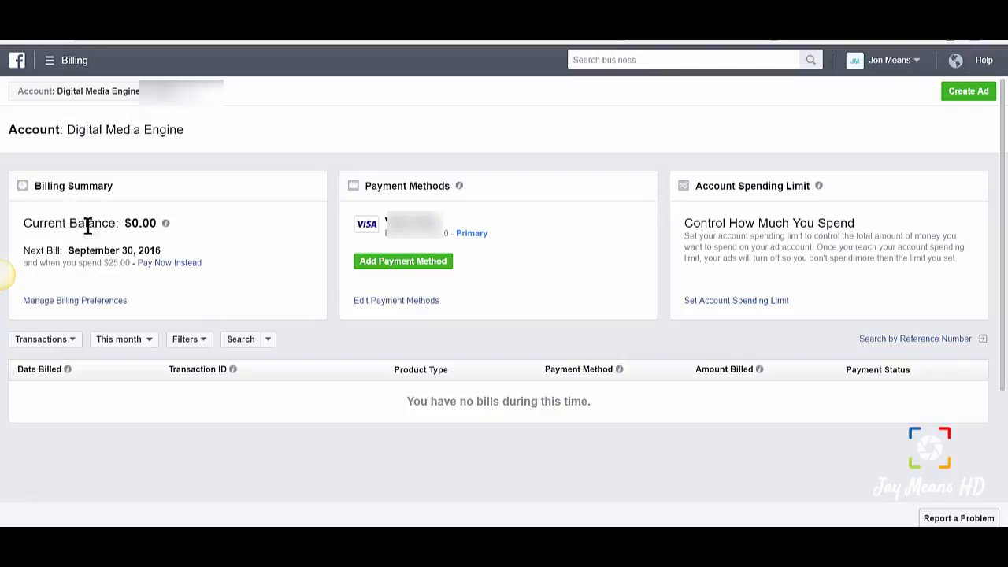
left_click_drag(52, 251, 232, 285)
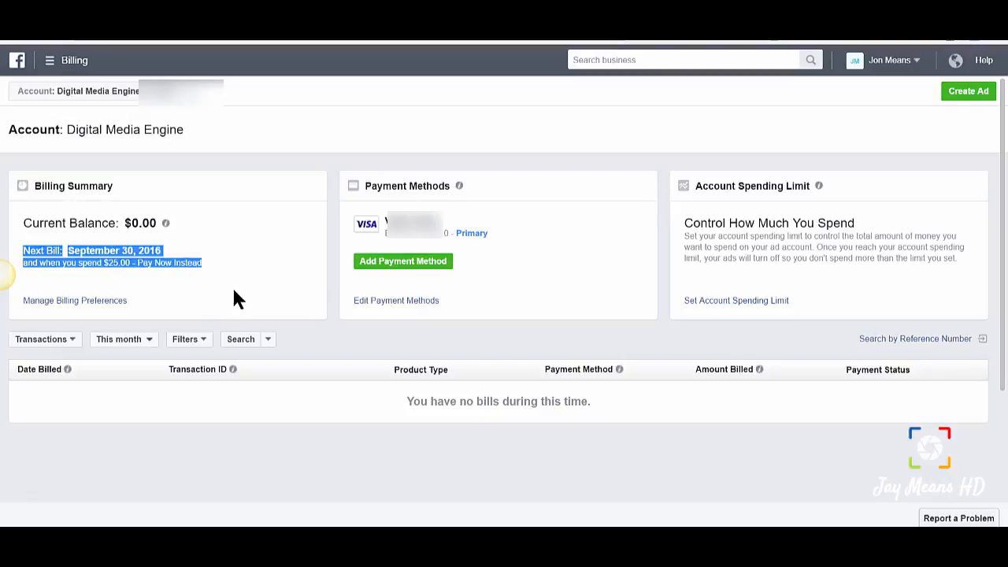
left_click(234, 175)
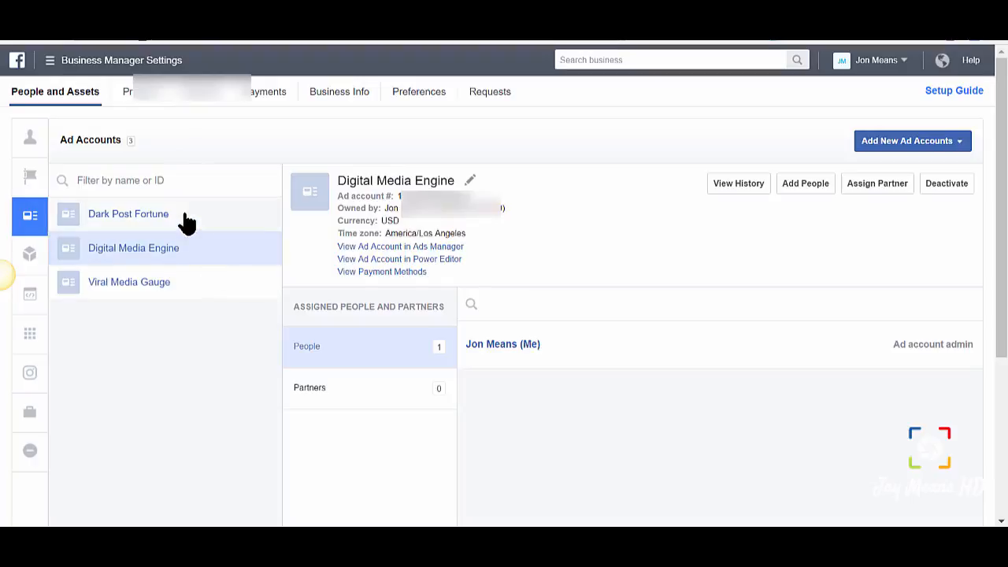
- Go to Dark Post Fortune's Billing & Payment Methods overview from the business tools menu
left_click(187, 222)
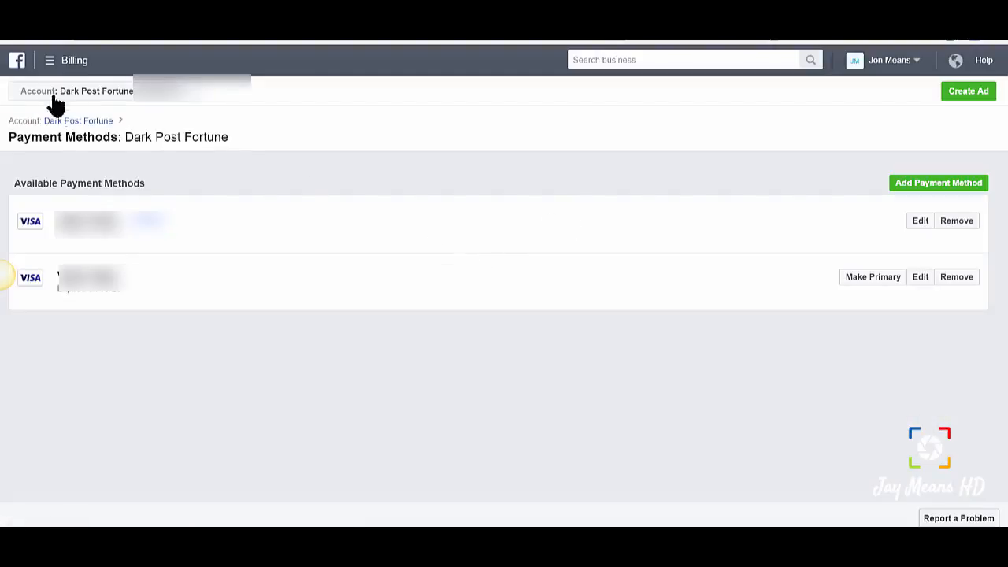
left_click(49, 60)
left_click(117, 290)
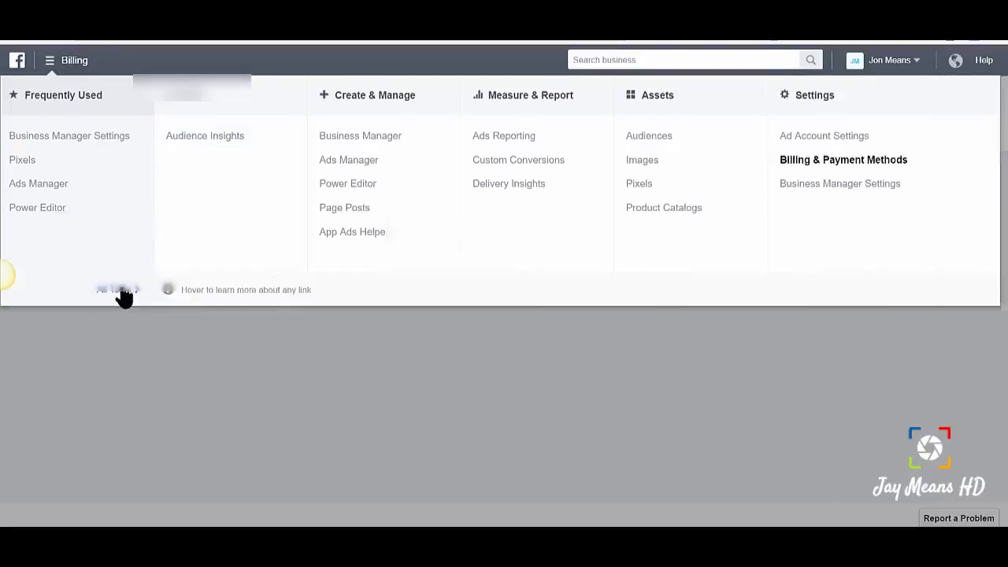
left_click(295, 157)
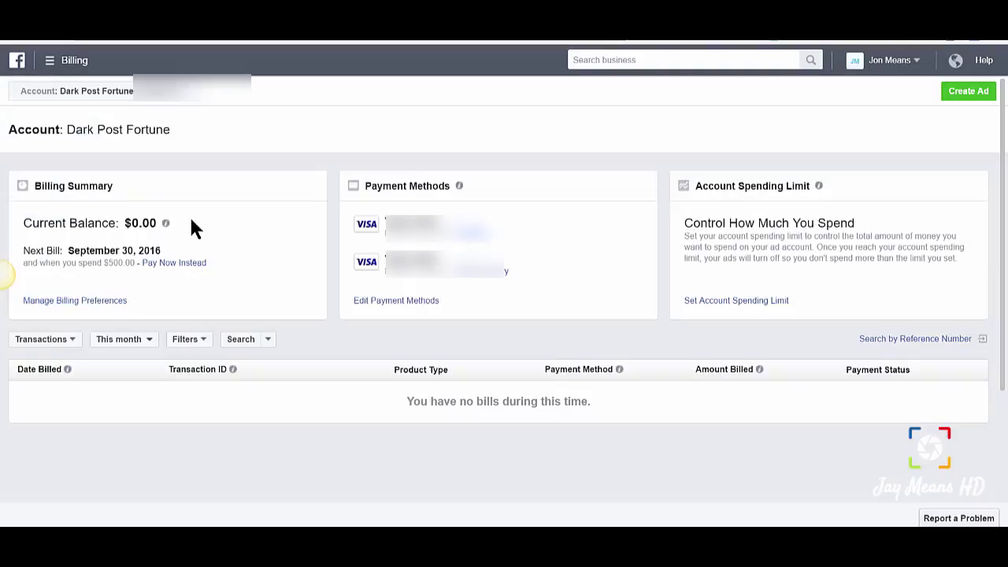
- Try Pay Now Instead, close the no-balance notice, and check the next bill date and details
left_click(187, 263)
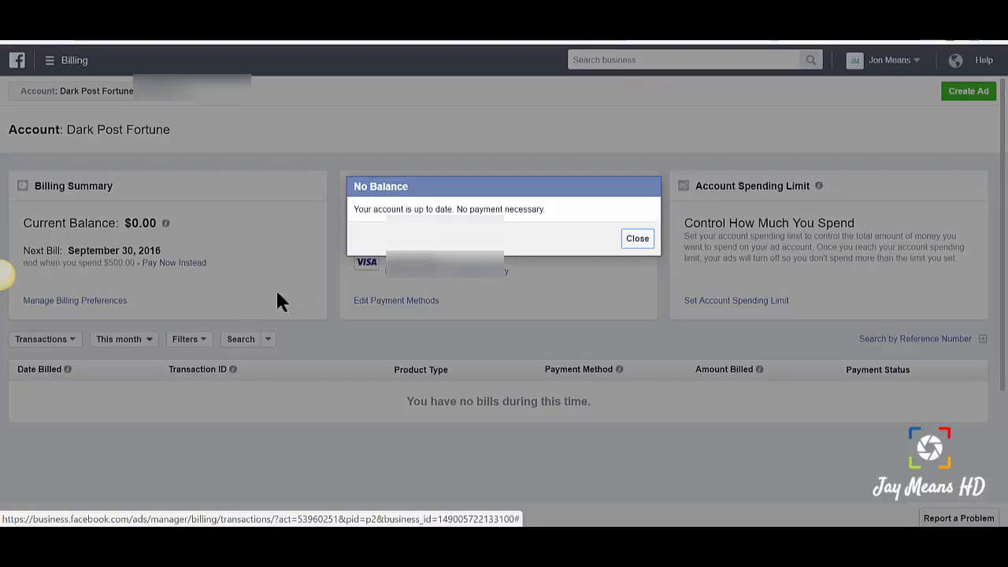
left_click(637, 239)
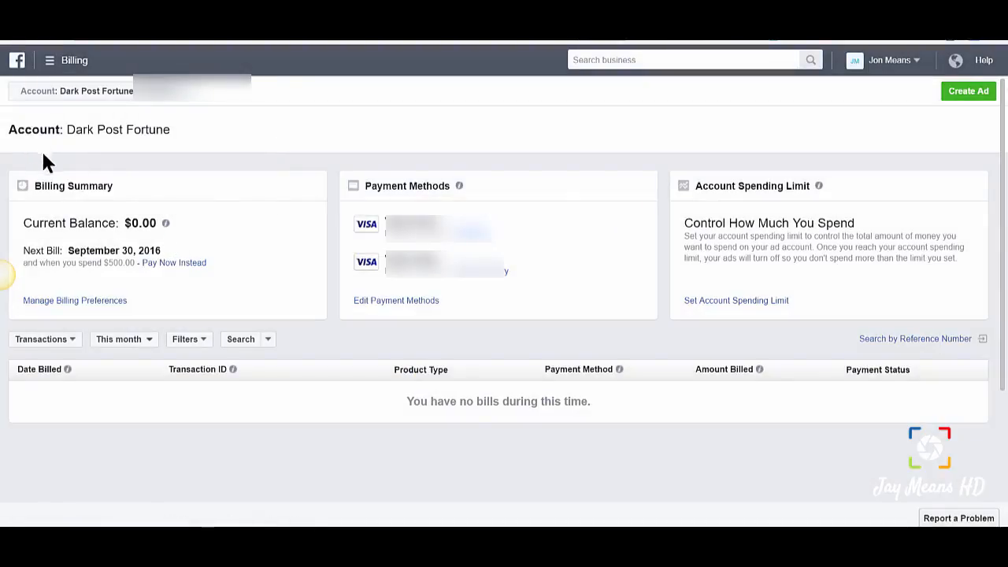
left_click_drag(107, 260, 136, 263)
left_click(118, 264)
left_click_drag(68, 250, 133, 251)
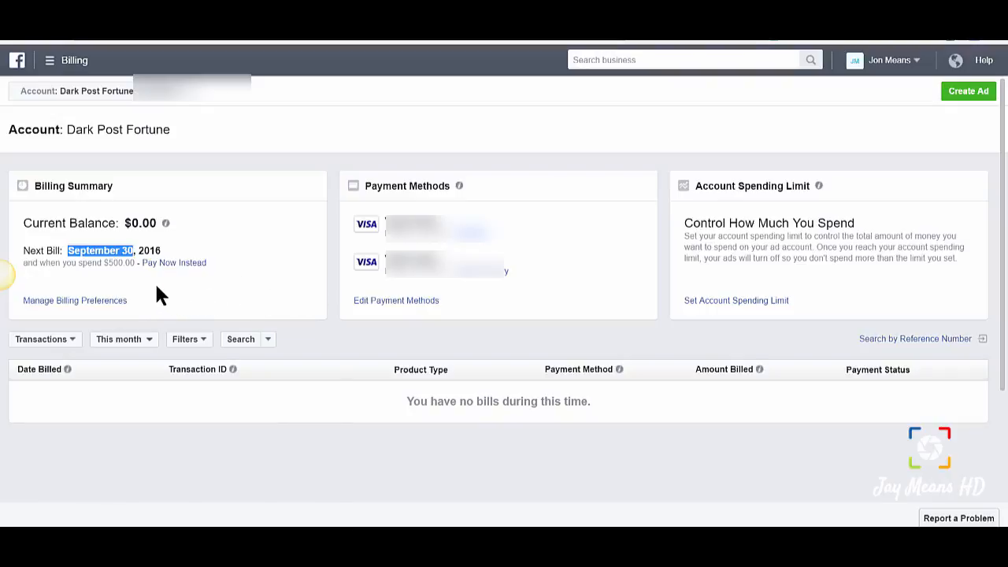
- In Manage Your Threshold, replace the rejected 1000 amount with 750 and confirm the $750.00 threshold
left_click(102, 300)
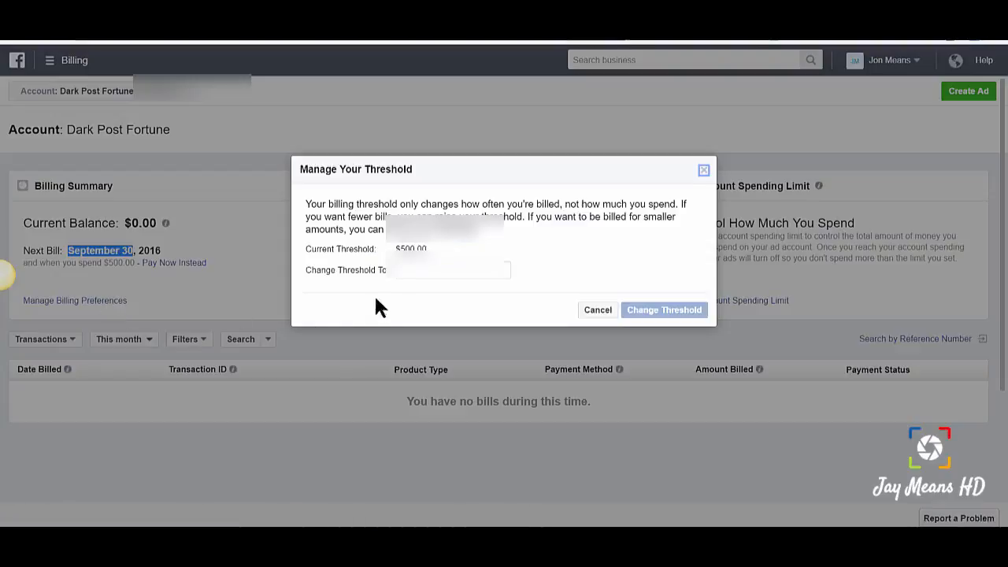
left_click(452, 270)
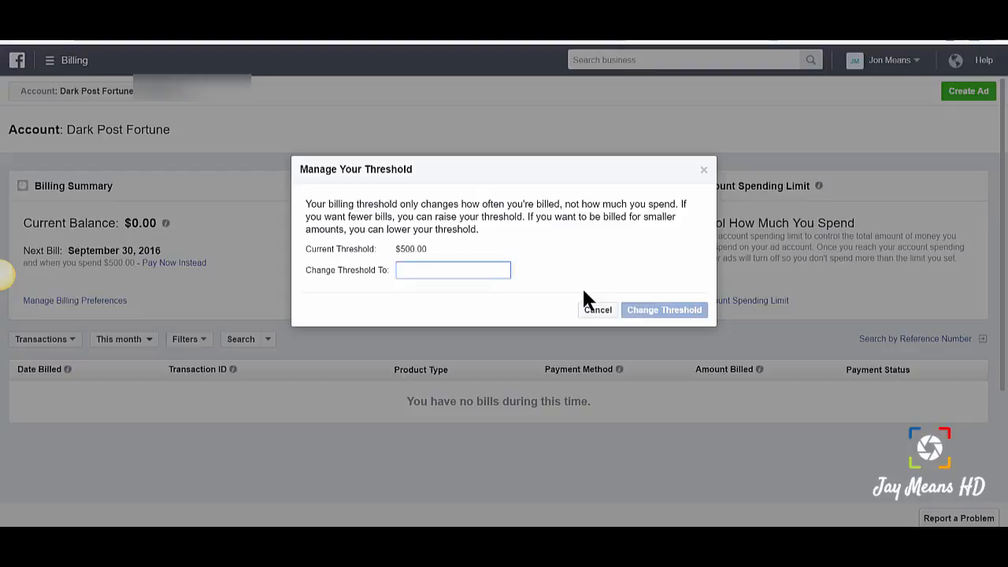
type("1000")
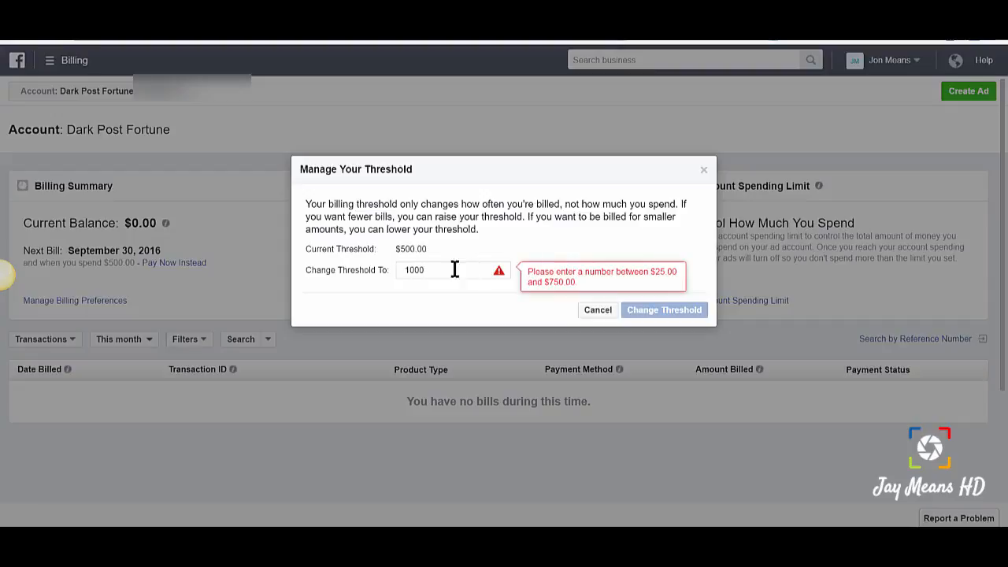
left_click_drag(429, 270, 398, 270)
type("7")
type("50.")
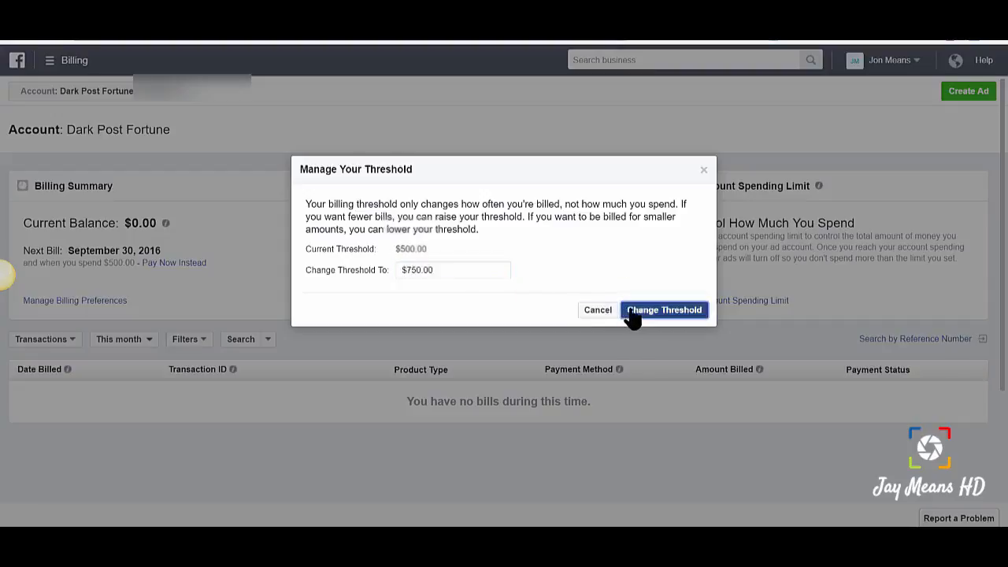
left_click(664, 310)
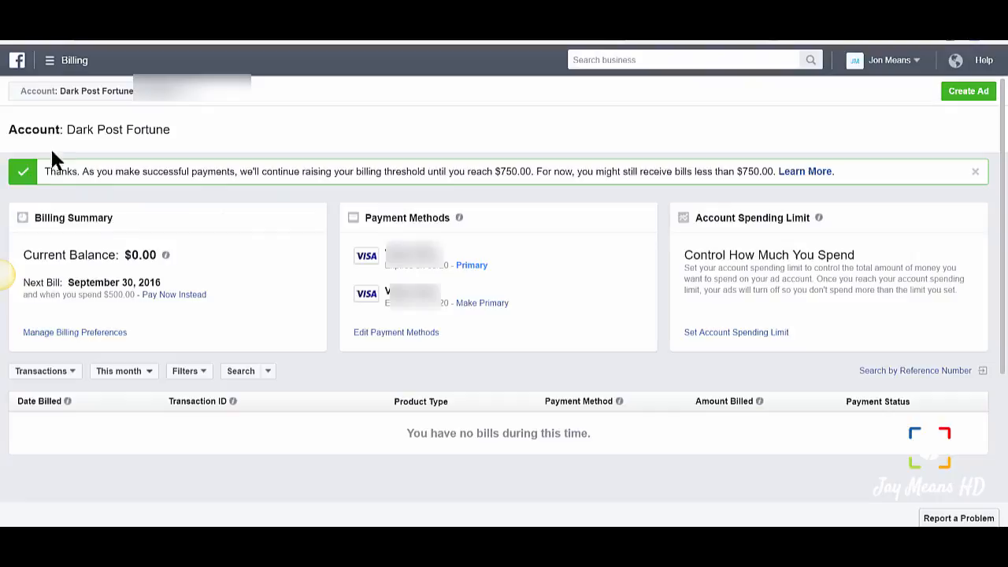
- Read the green threshold confirmation message, then close the banner with its X
left_click_drag(44, 172, 379, 175)
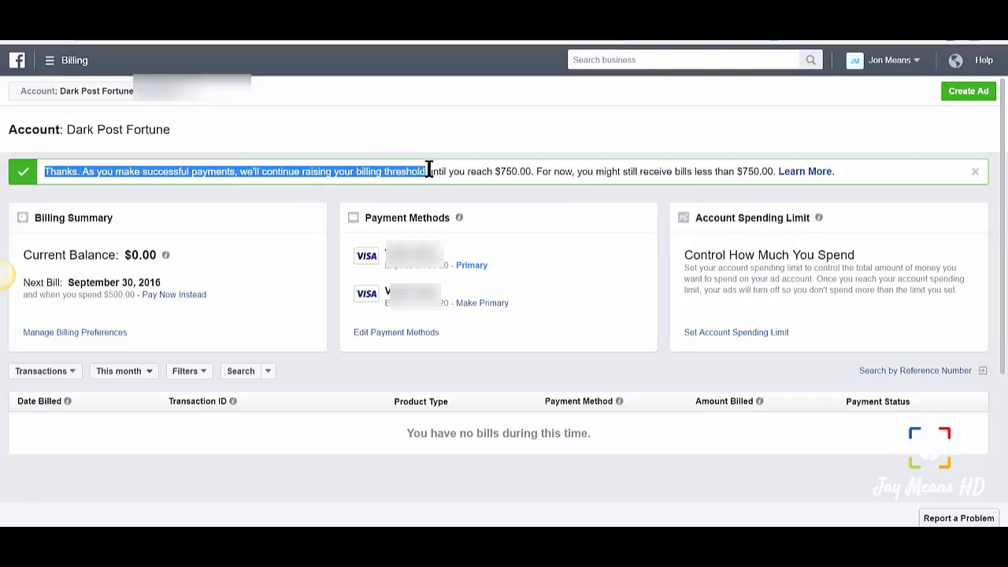
left_click_drag(380, 175, 527, 172)
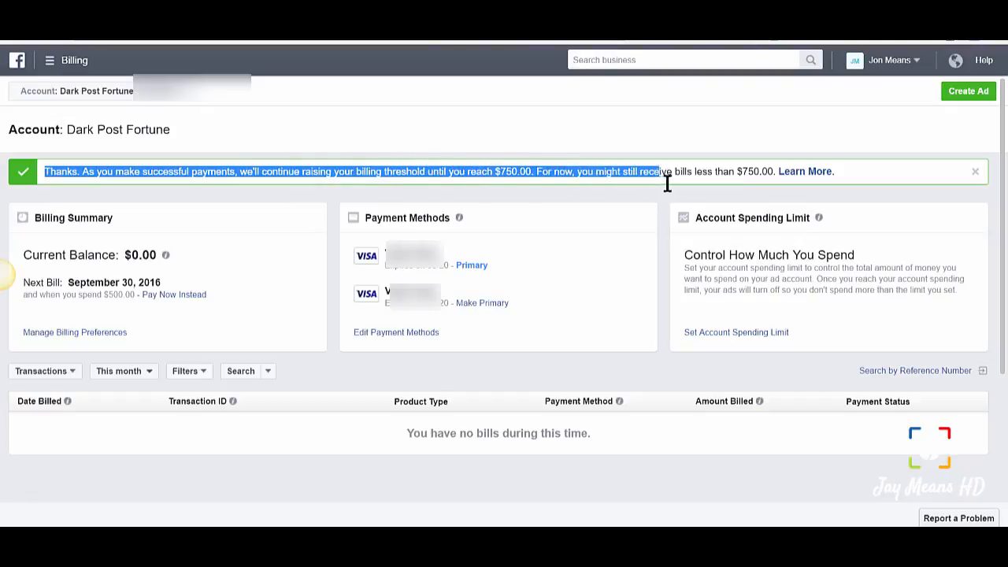
left_click_drag(527, 172, 777, 175)
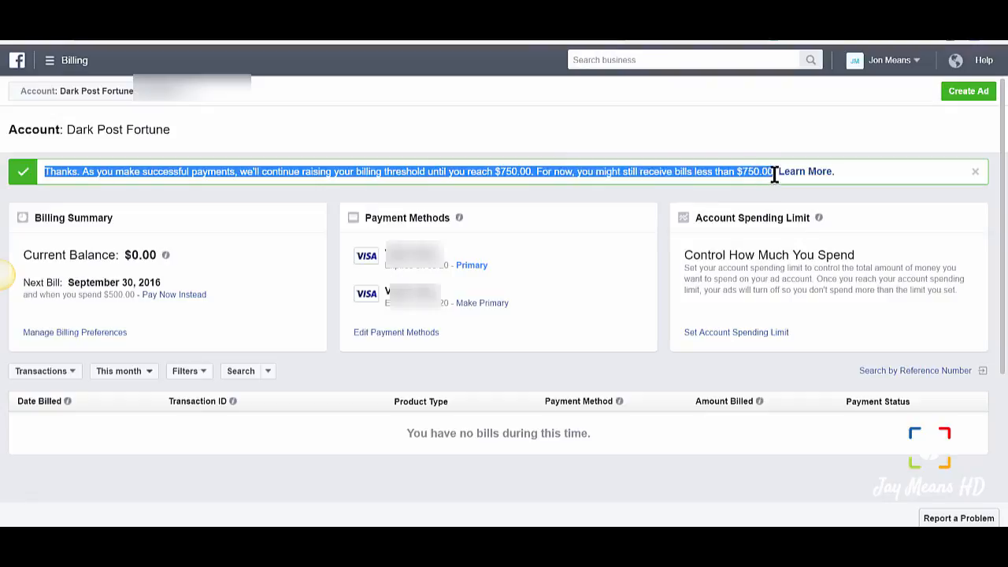
left_click(863, 173)
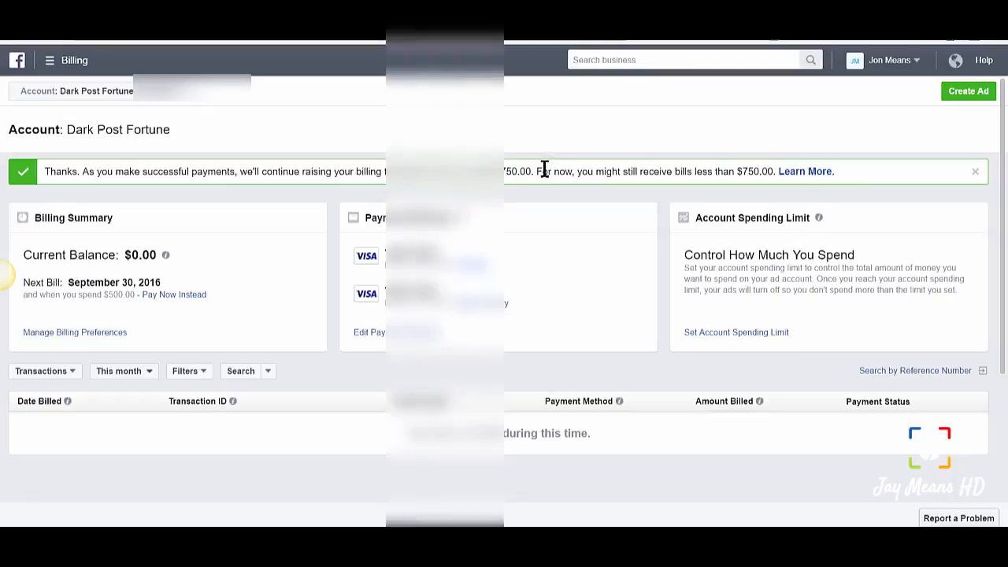
scroll(505, 166, "down", 2)
scroll(505, 167, "down", 2)
scroll(472, 212, "up", 5)
scroll(349, 122, "down", 3)
scroll(314, 134, "down", 2)
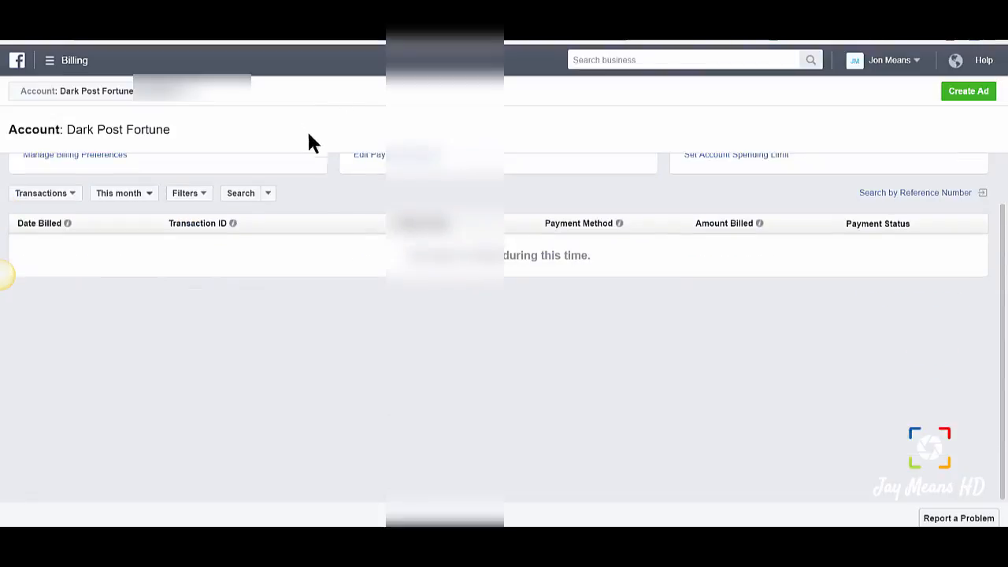
scroll(346, 217, "up", 5)
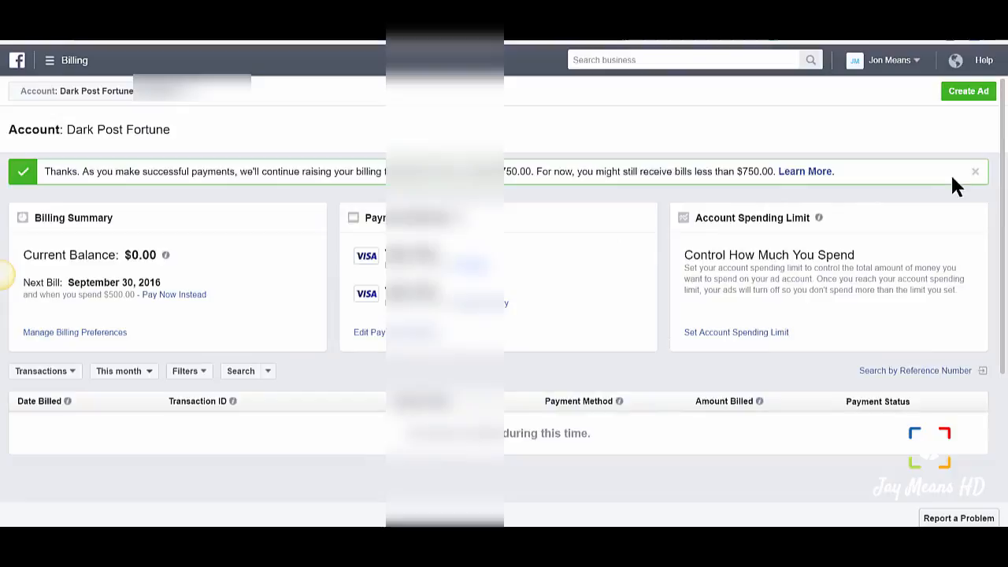
left_click(974, 171)
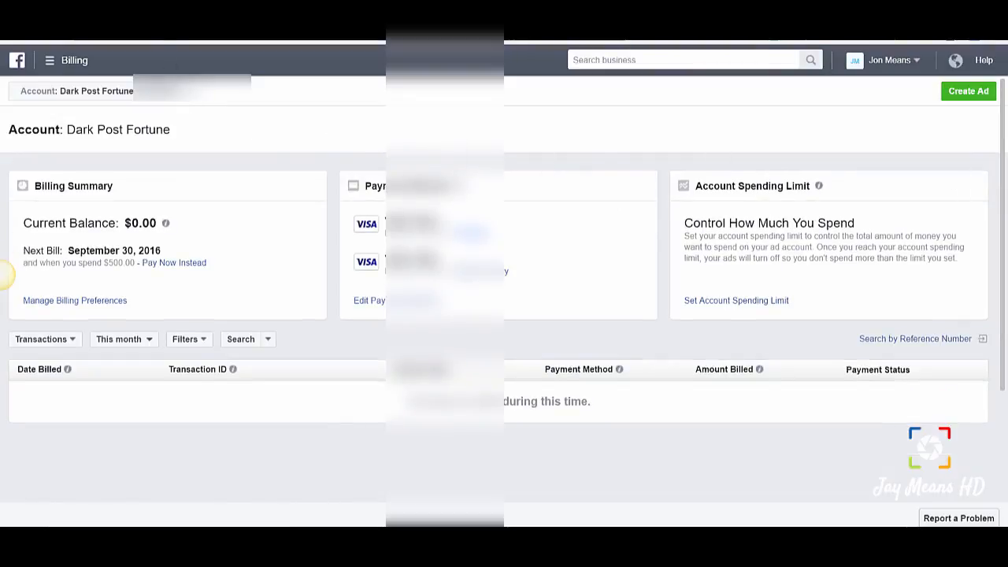